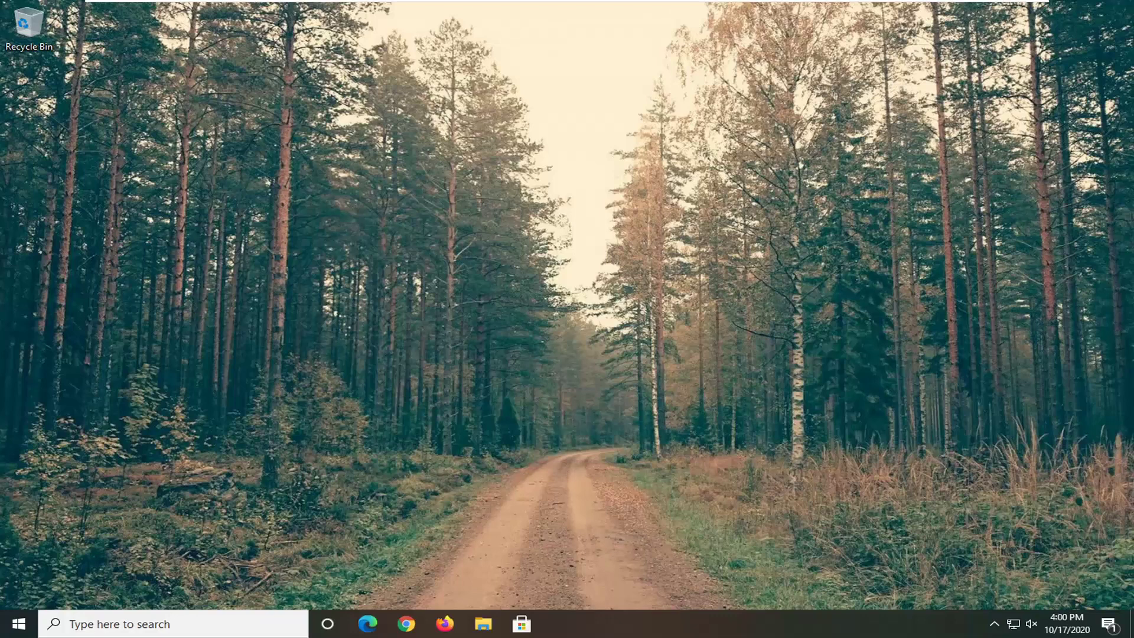
- Search the Start menu for 'troubleshoot' to reach the Troubleshoot page under Update & Security
{"action": "left_click", "coordinate": [19, 629]}
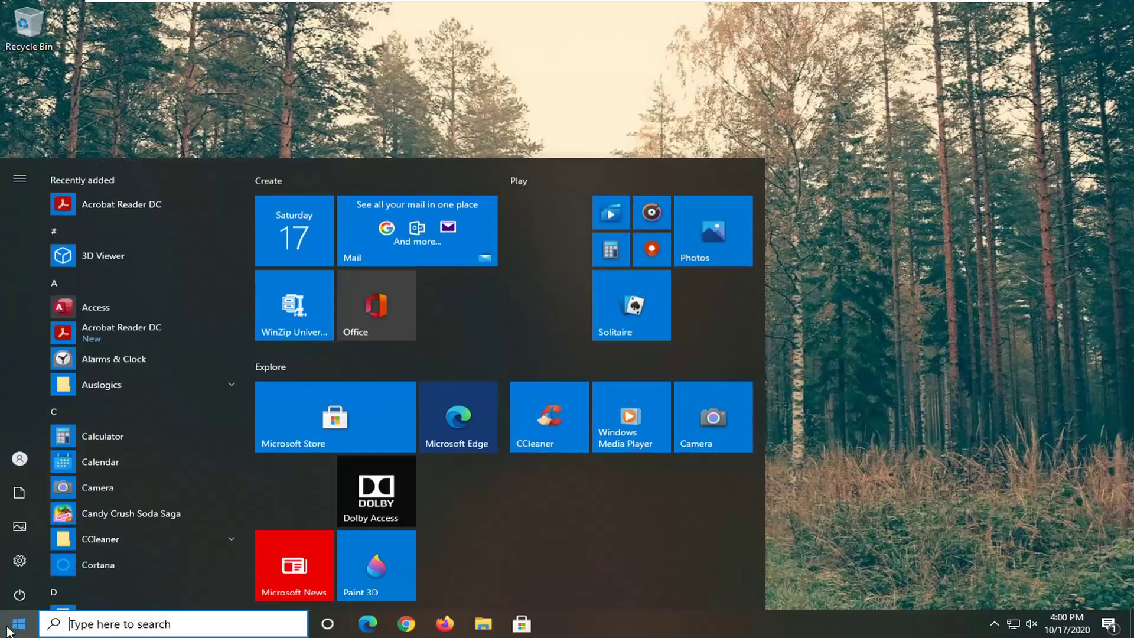
{"action": "type", "text": "troubles"}
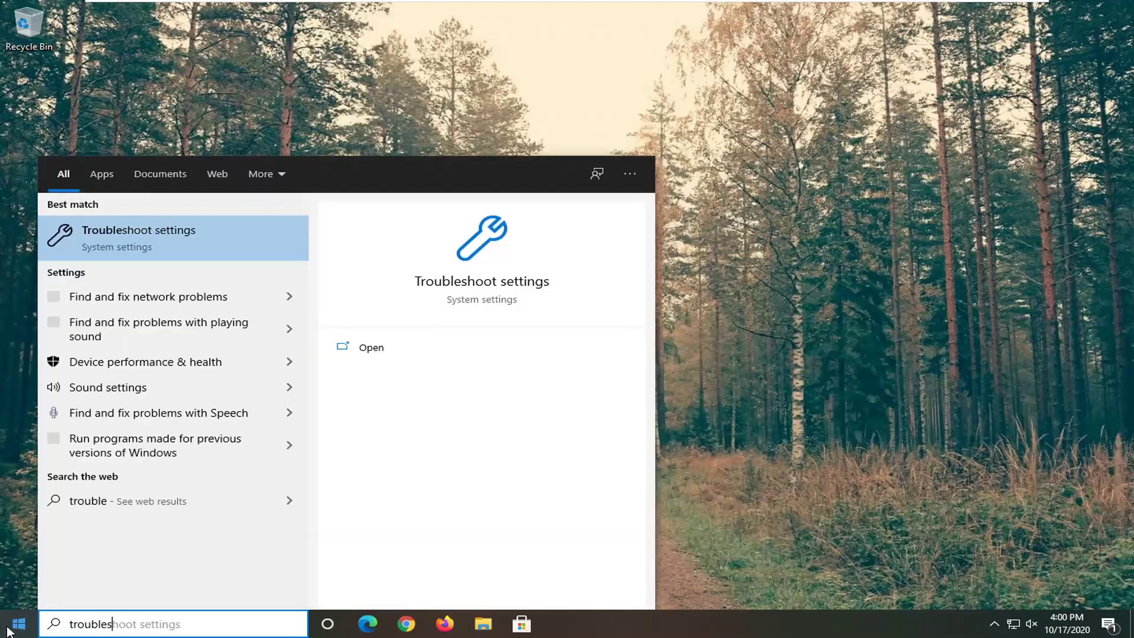
{"action": "type", "text": "hoot"}
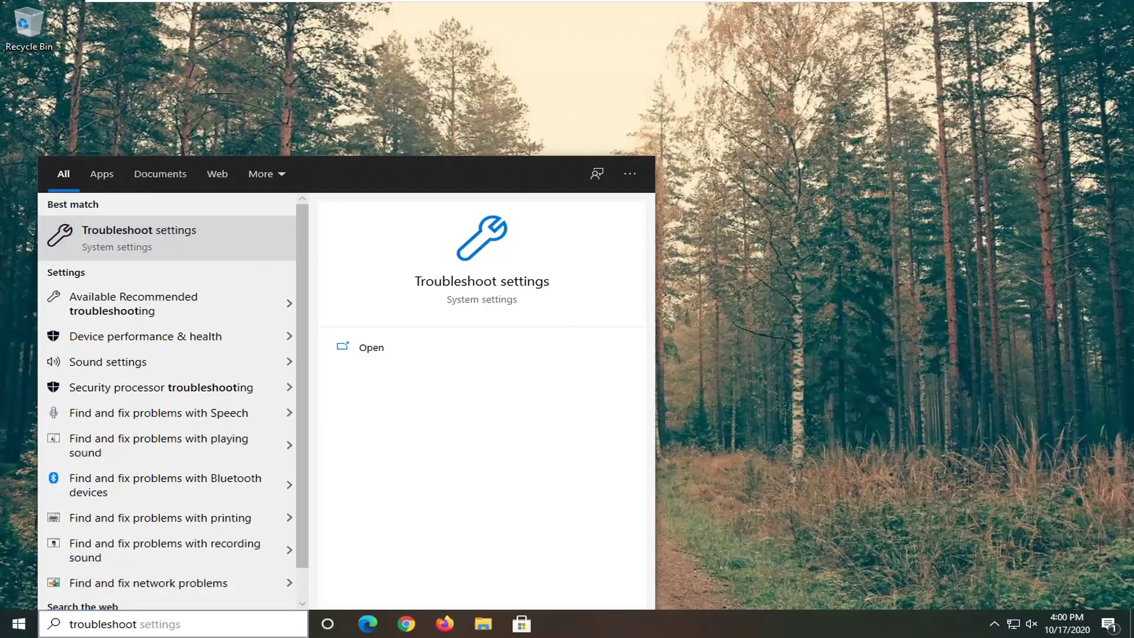
{"action": "key", "text": "Return"}
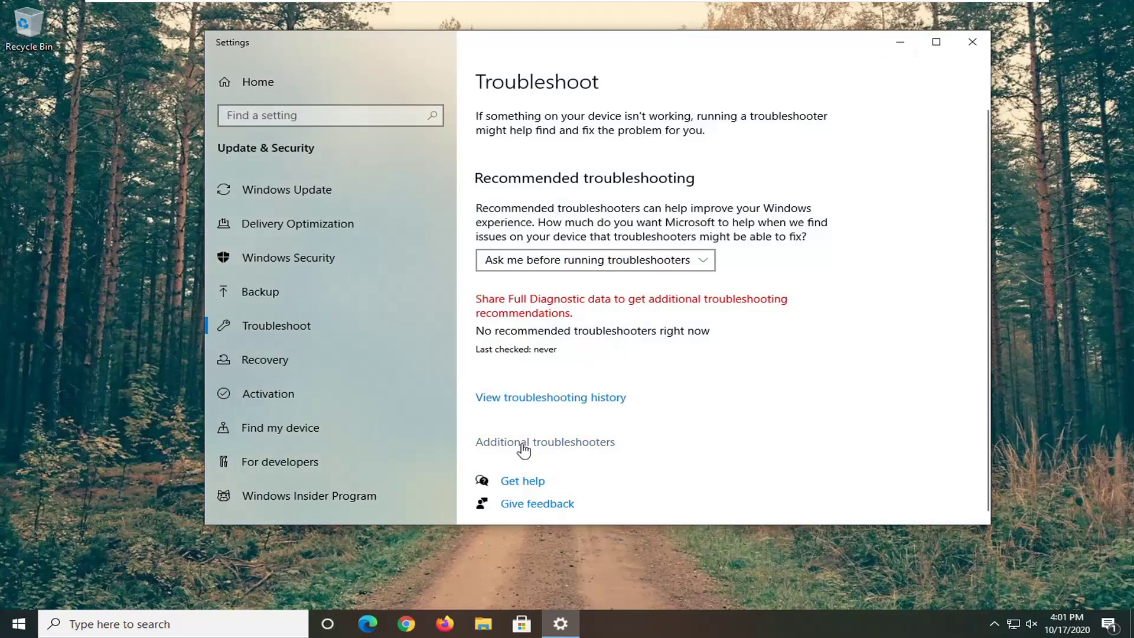
- Expand the Windows Update entry under Additional troubleshooters
{"action": "left_click", "coordinate": [556, 443]}
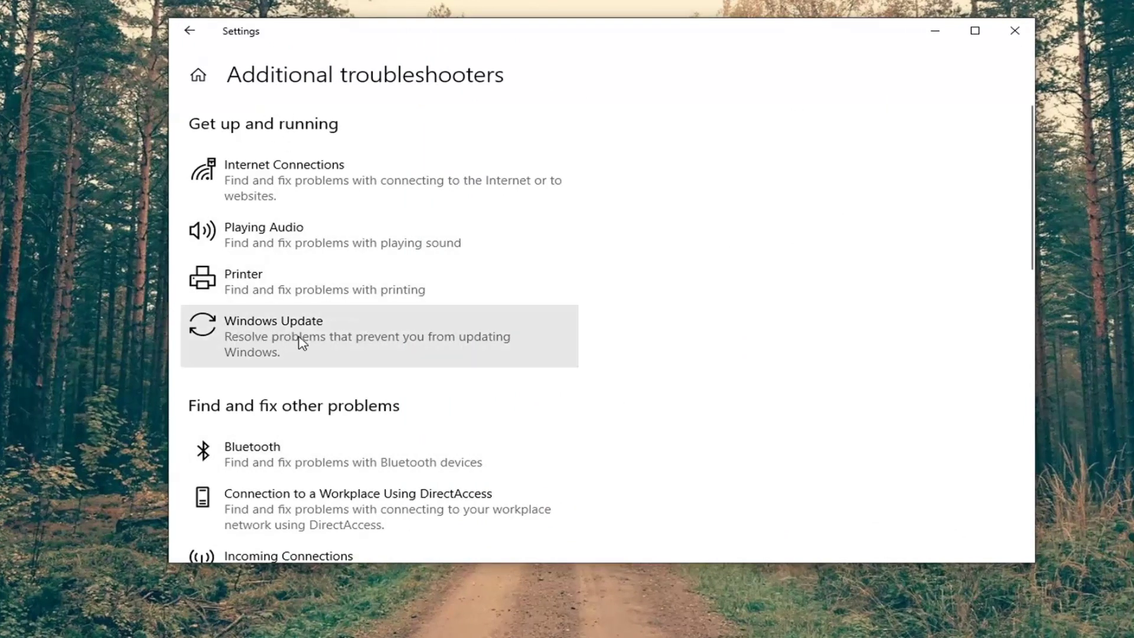
{"action": "left_click", "coordinate": [398, 346]}
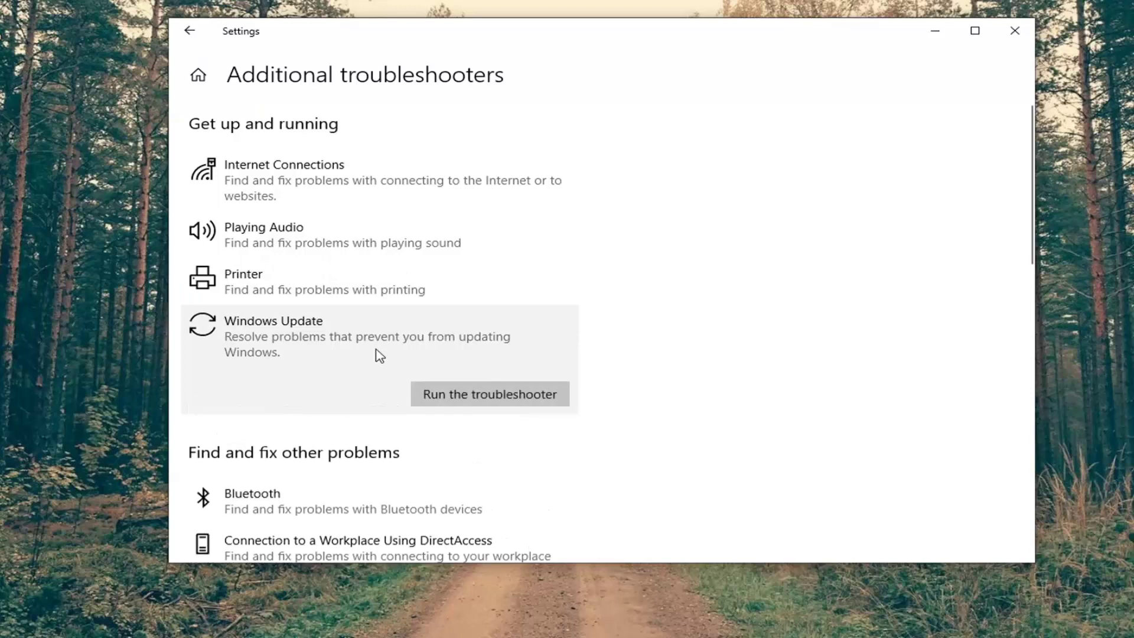
- Run the Windows Update troubleshooter until it reports the missing or corrupt service registration fixed
{"action": "left_click", "coordinate": [490, 399]}
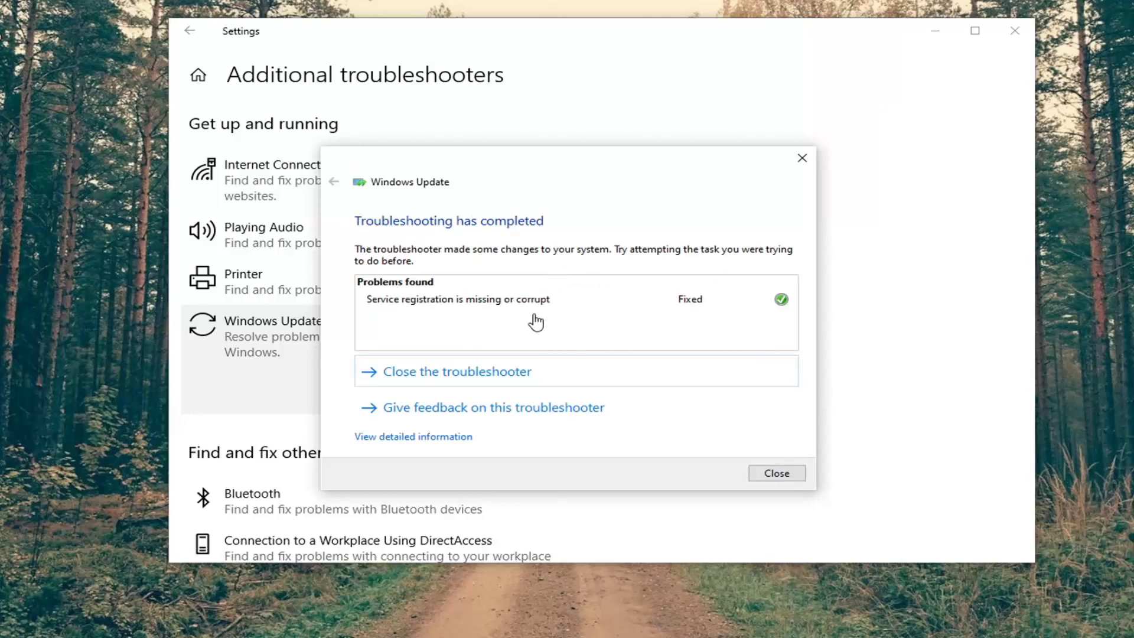
- Close the finished troubleshooter, returning to the Additional troubleshooters page
{"action": "left_click", "coordinate": [767, 473]}
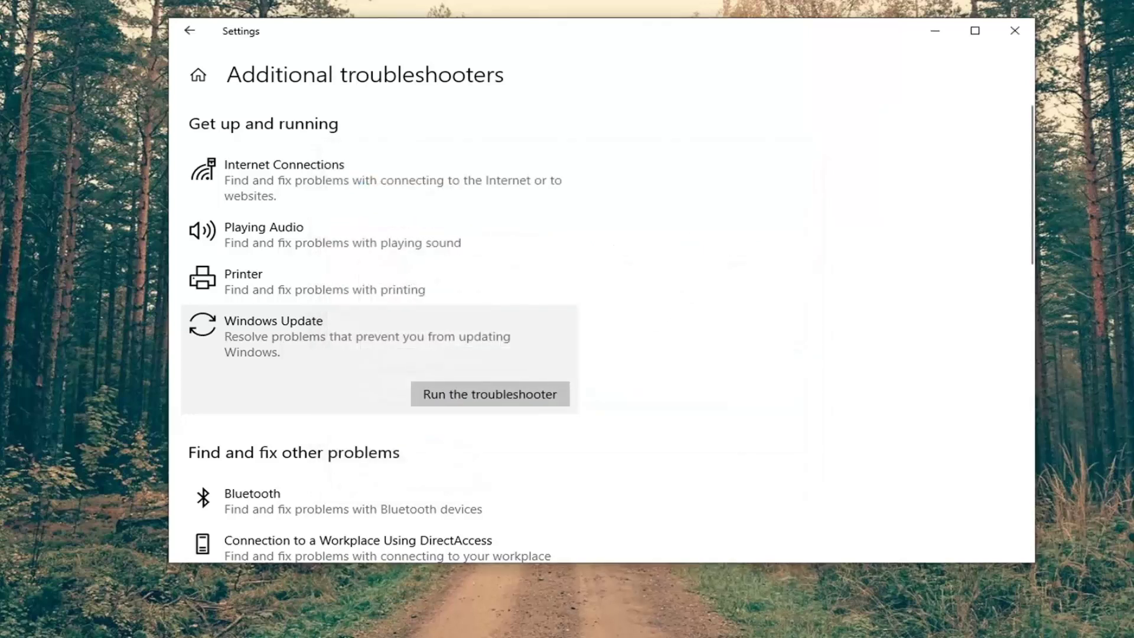